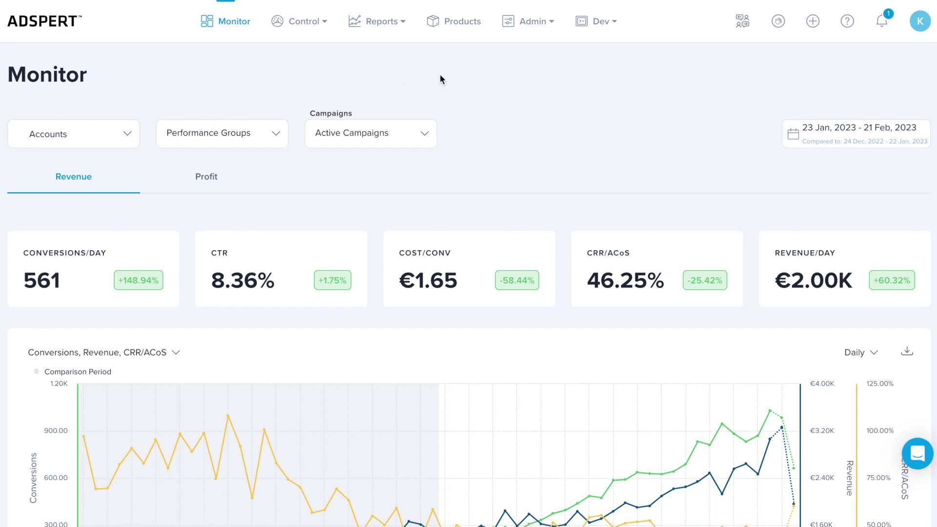
Step: Open Adspert Account Settings from the avatar menu to see Demo (Amazon)'s two Amazon Ads accounts
left_click(920, 25)
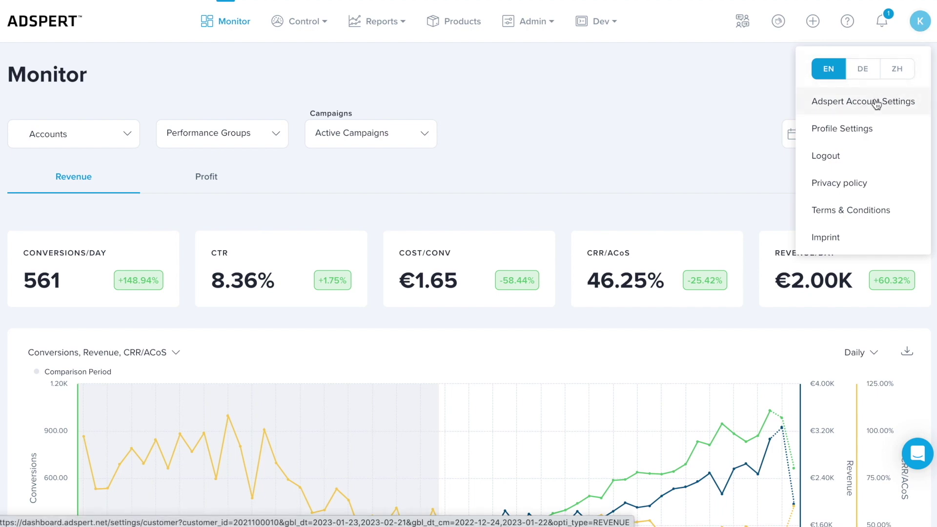
left_click(874, 101)
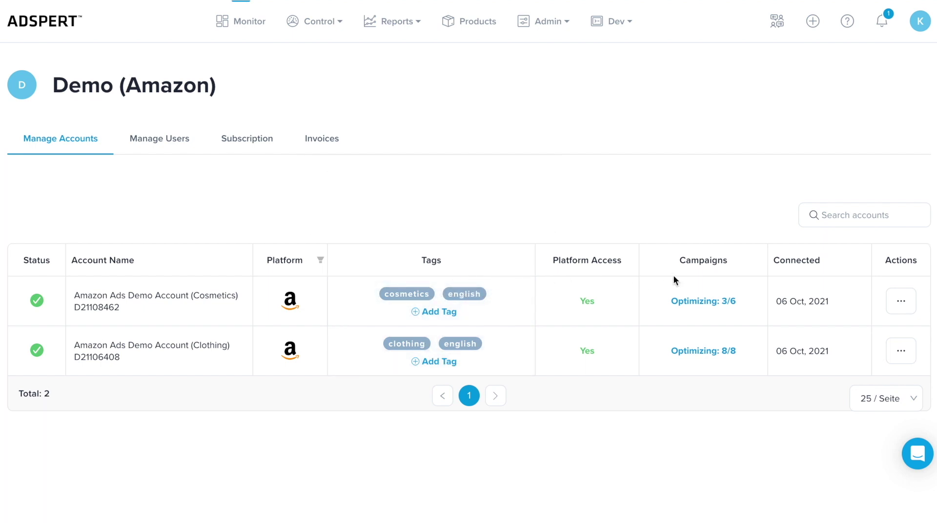
left_click(901, 305)
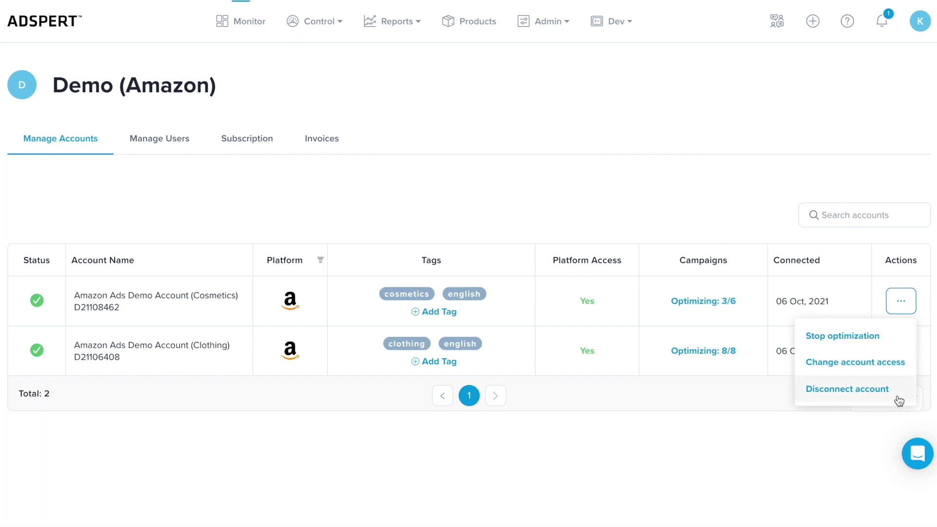
left_click(904, 302)
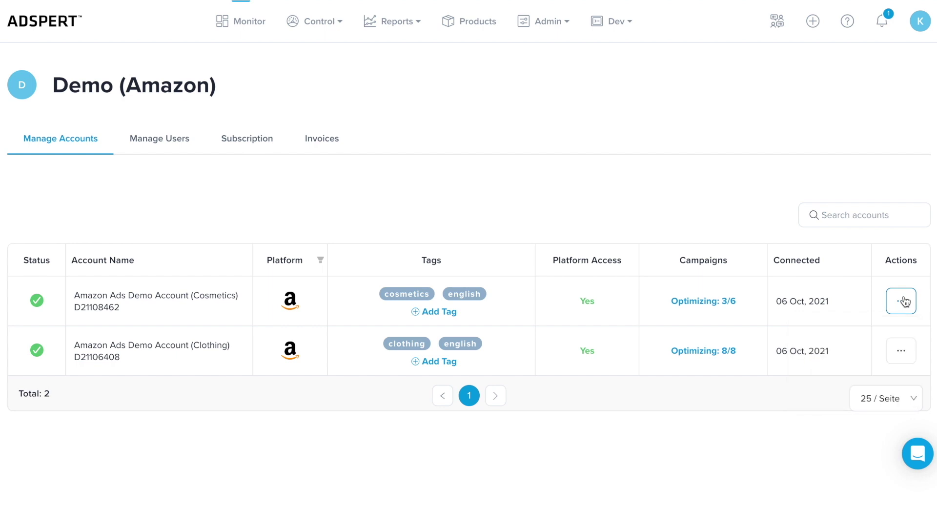
Step: Show the Manage Users list of the four Demo (Amazon) users and their roles
left_click(163, 147)
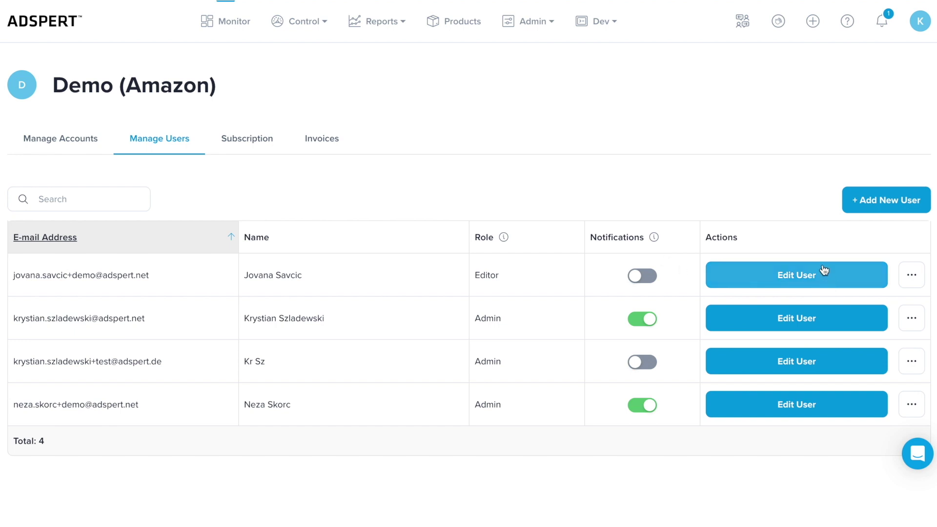
left_click(797, 277)
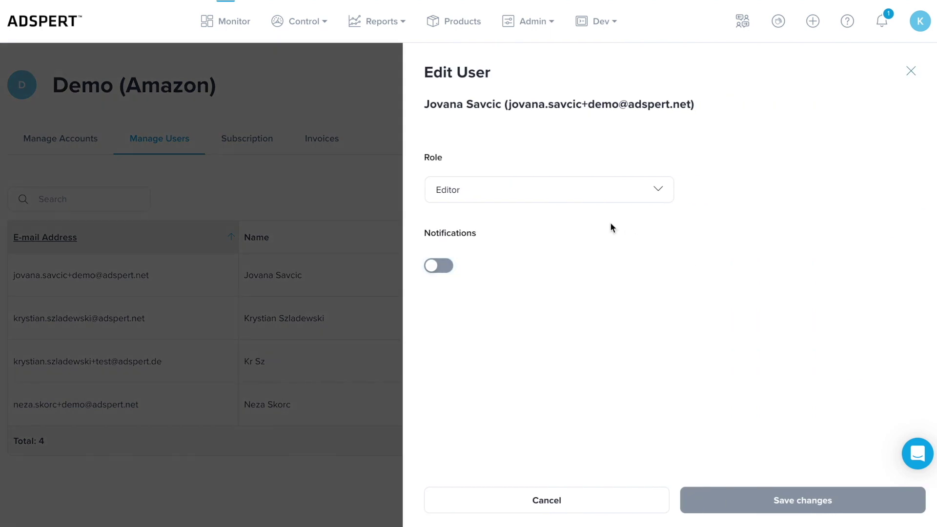
left_click(589, 198)
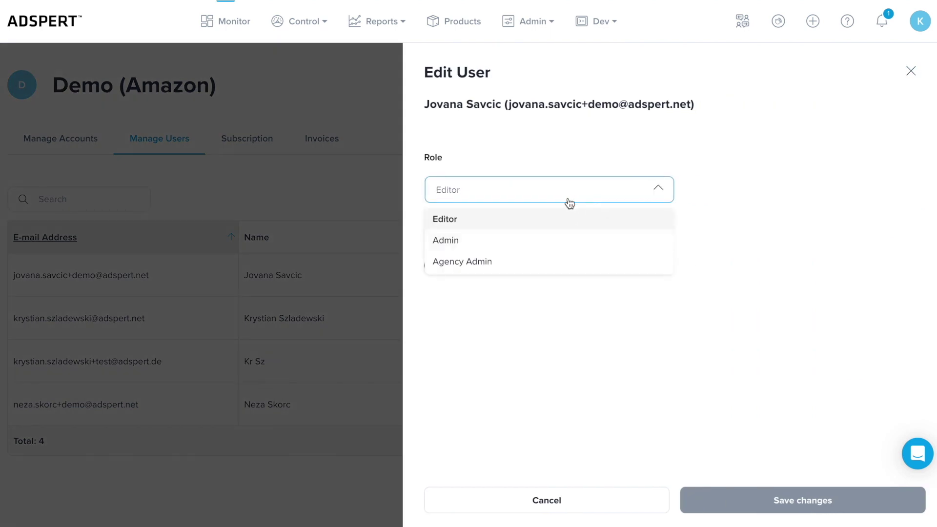
left_click(570, 202)
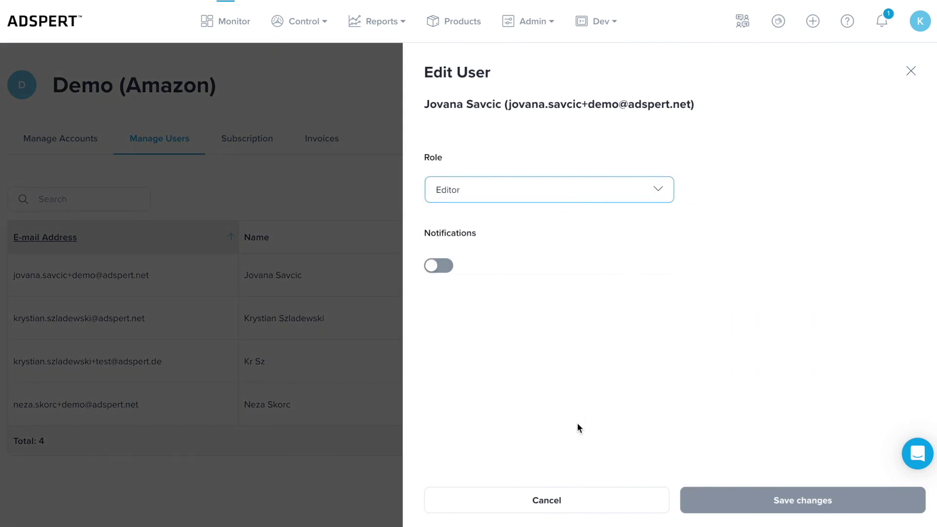
left_click(562, 498)
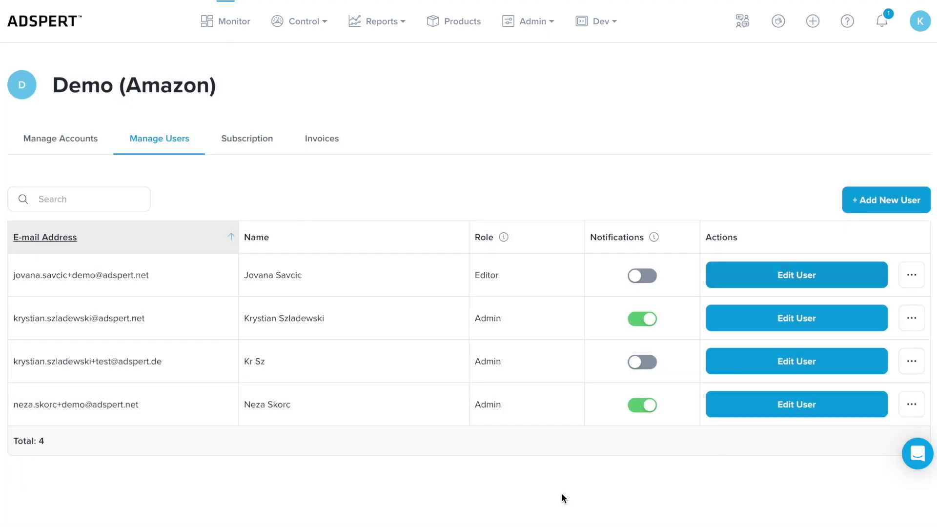
left_click(911, 277)
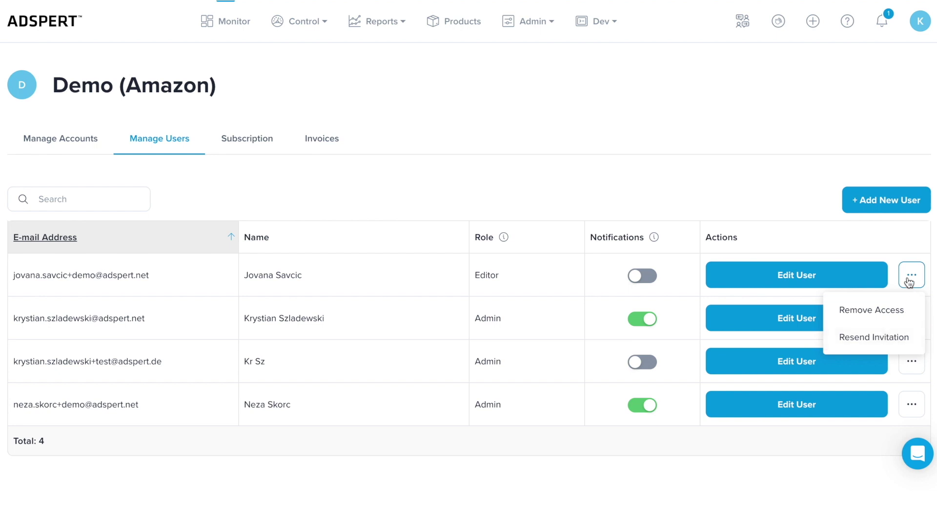
left_click(909, 281)
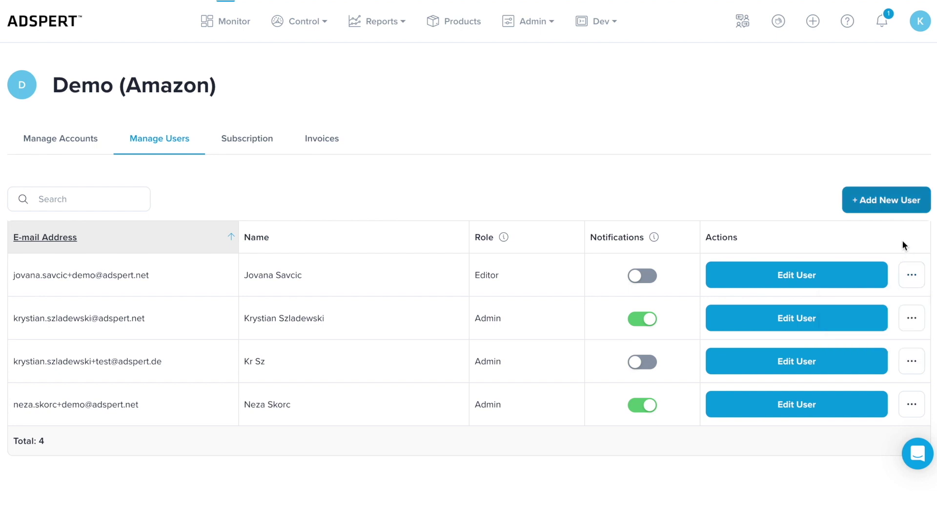
left_click(870, 207)
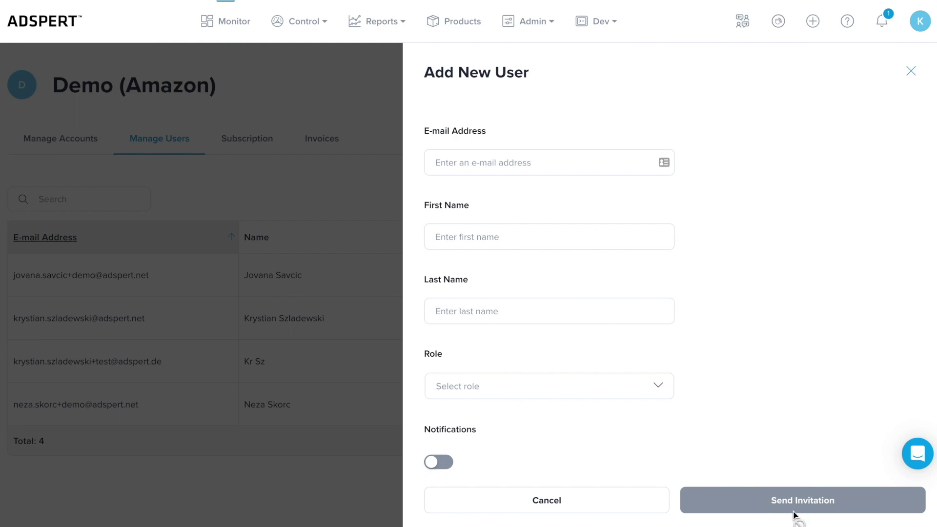
left_click(911, 73)
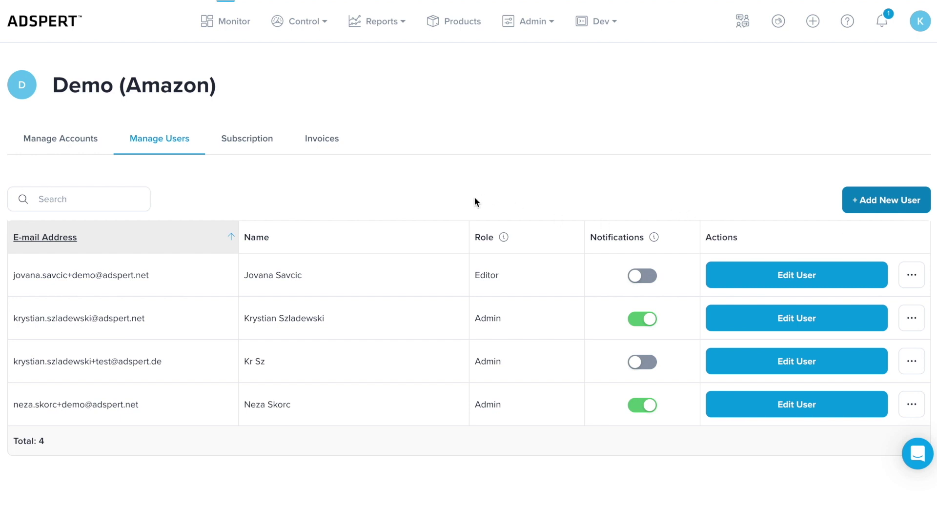
Step: Review the Demo (Amazon) subscription and billing details, closing the billing editor without changes
left_click(246, 144)
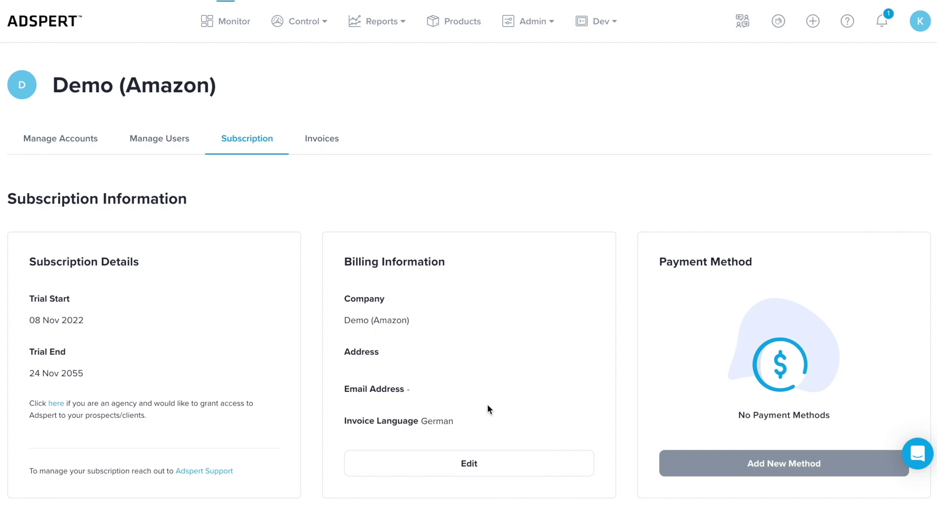
left_click(472, 463)
scroll(459, 321, "down", 1)
scroll(459, 317, "down", 2)
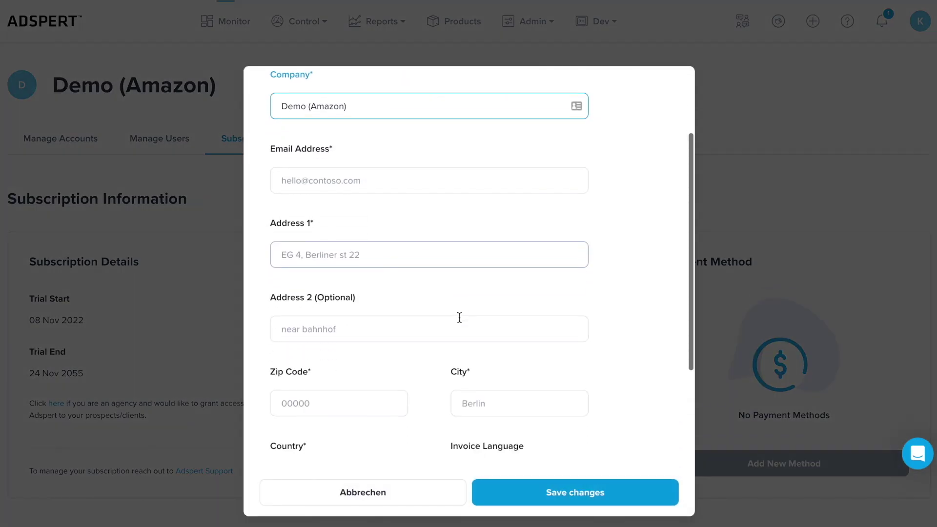
scroll(459, 318, "down", 2)
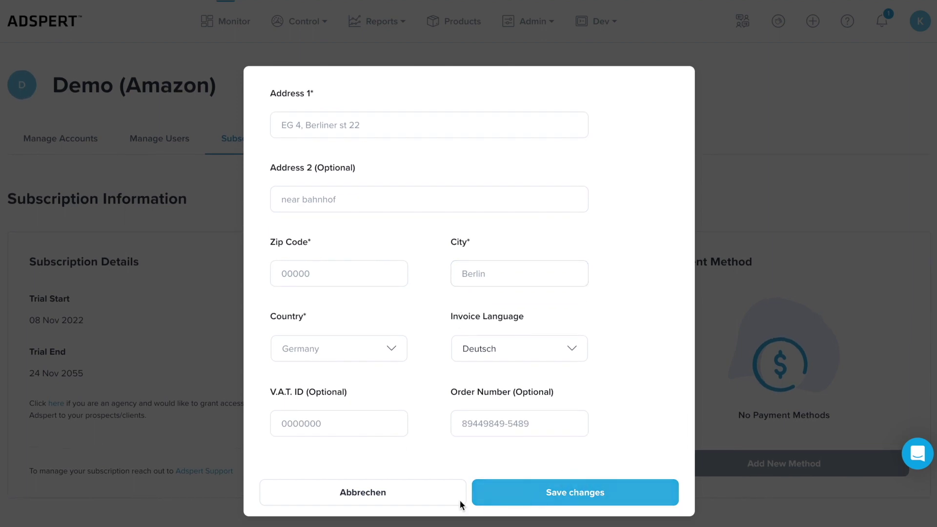
left_click(429, 498)
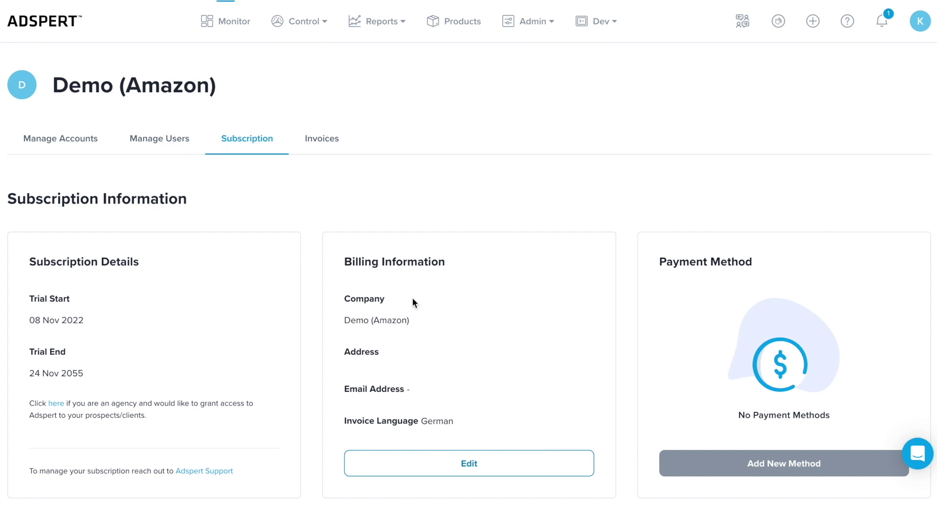
left_click(325, 142)
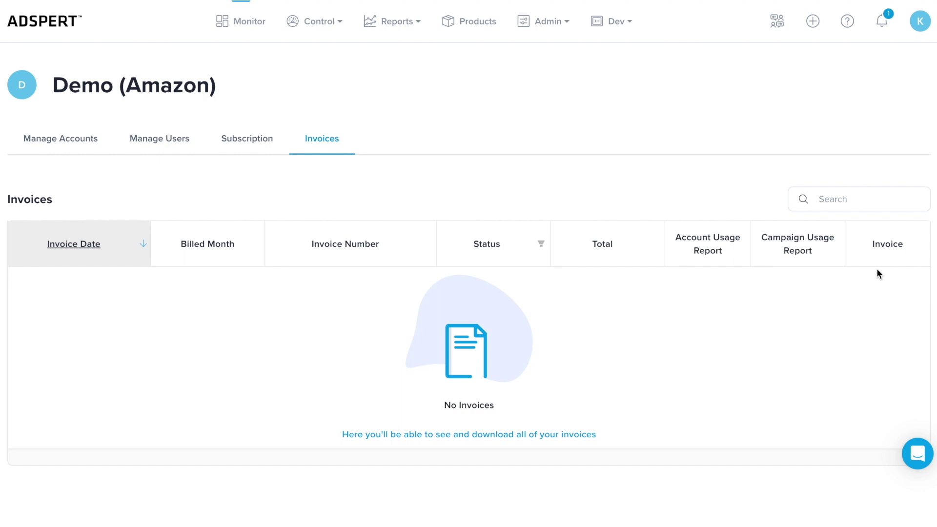
Step: Open the Intercom support chat over the empty invoices list
left_click(917, 454)
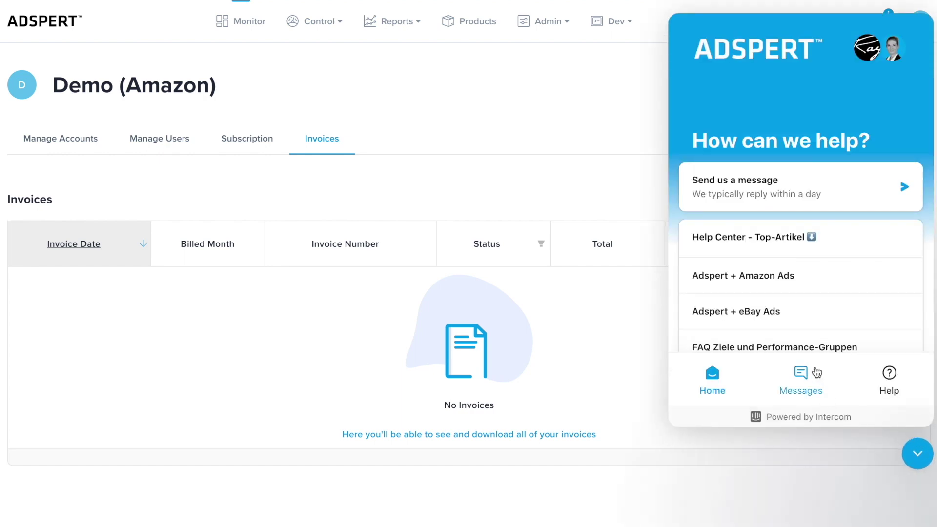